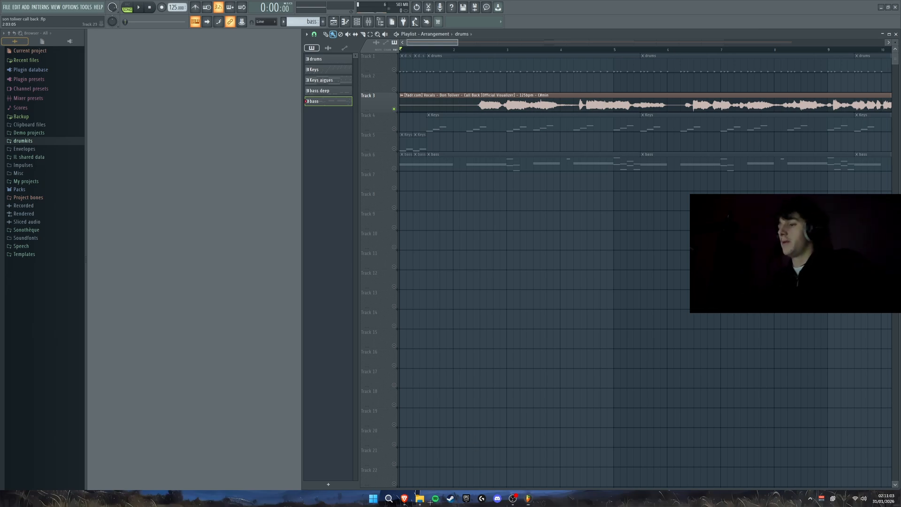
Switch to Spotify, play "Call Back" from its beginning, and return to the FL Studio project
{"action": "left_click", "coordinate": [435, 498]}
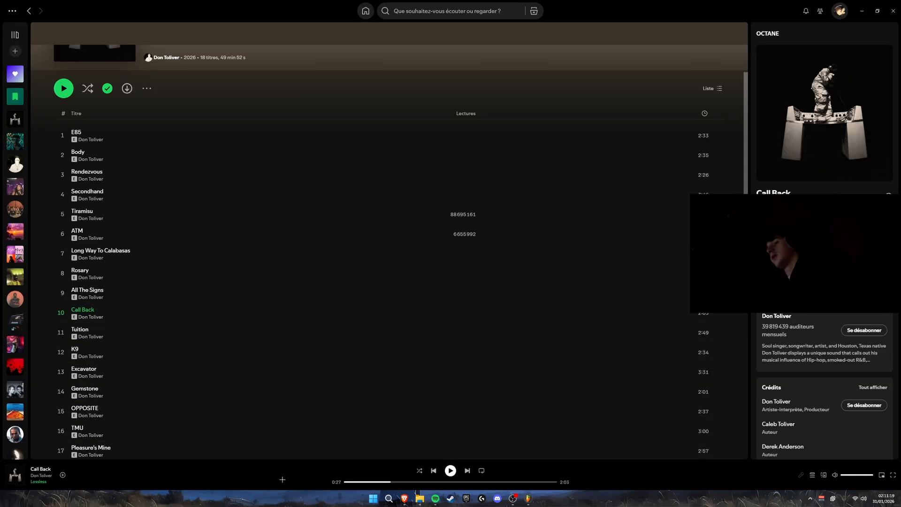
{"action": "left_click_drag", "start_coordinate": [371, 482], "coordinate": [323, 482]}
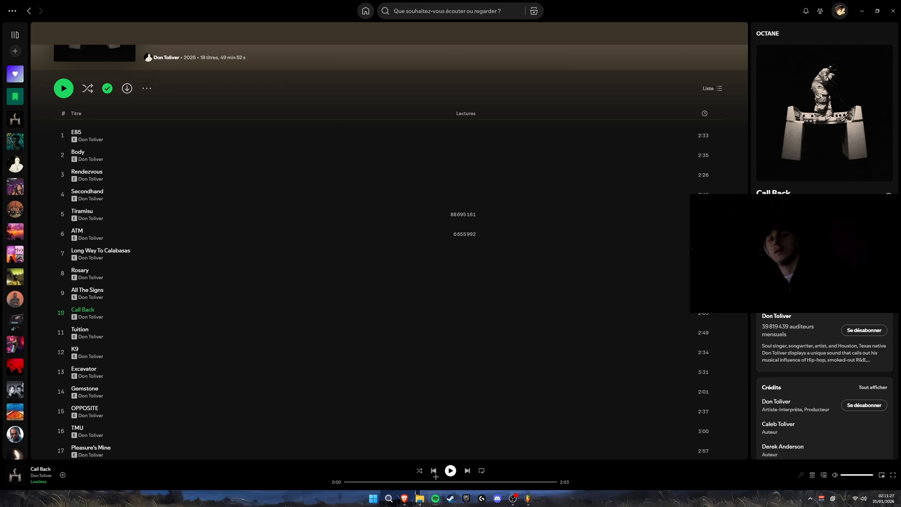
{"action": "key", "text": "space"}
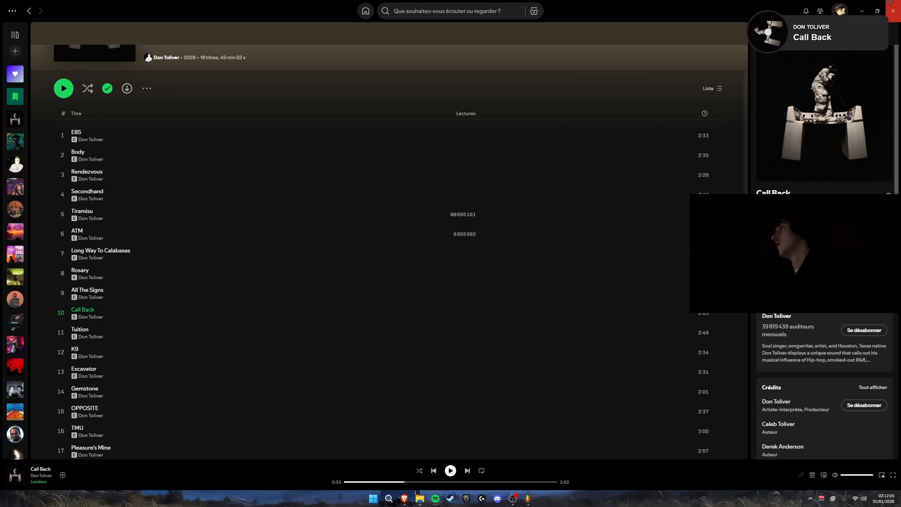
{"action": "left_click", "coordinate": [862, 7]}
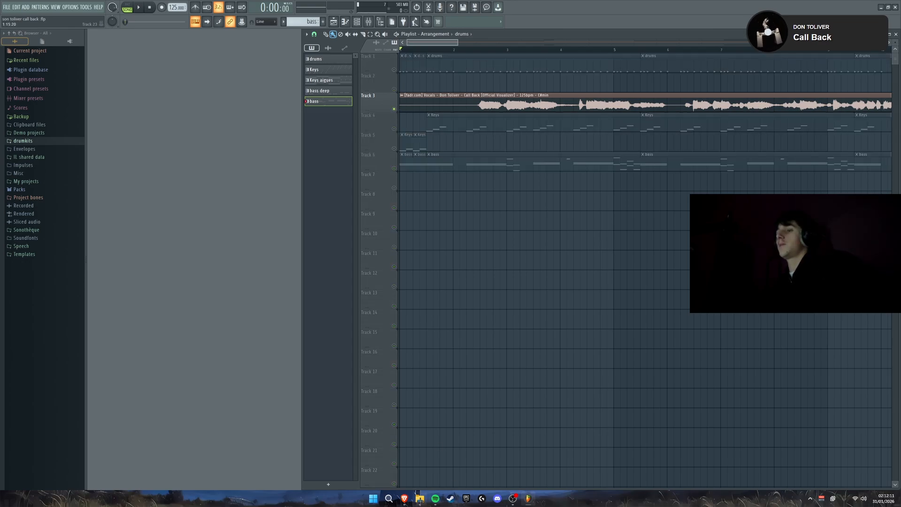
Play back the isolated vocal on Track 3, and leave only the Keys tracks 4 and 5 enabled
{"action": "left_click", "coordinate": [405, 499]}
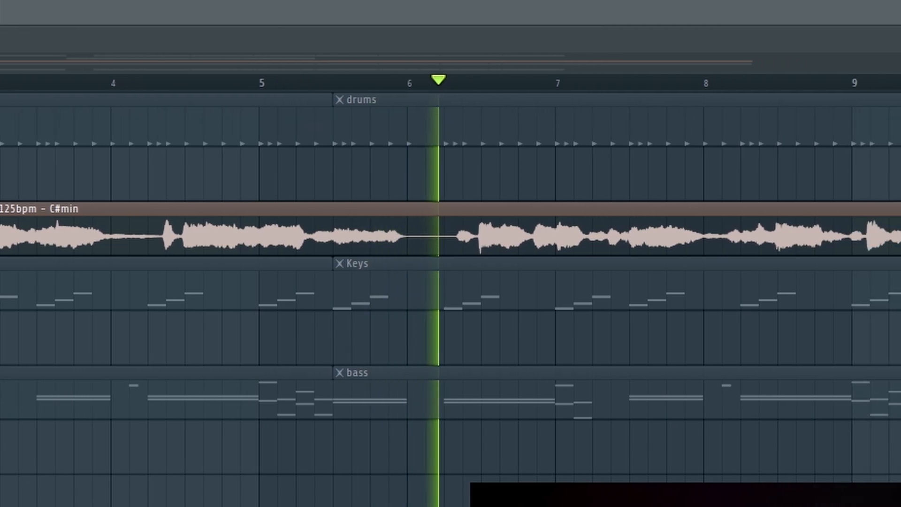
{"action": "key", "text": "space"}
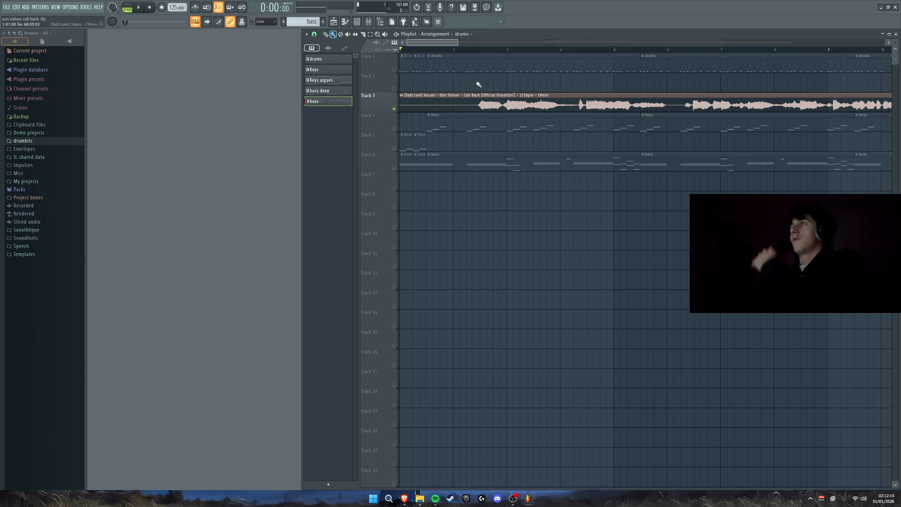
{"action": "right_click", "coordinate": [395, 109]}
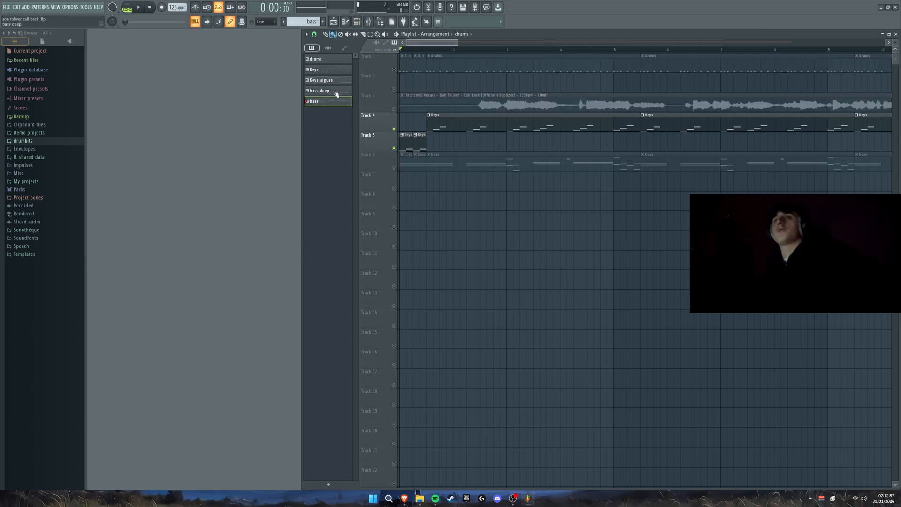
Browse the drumkits folder to the Keys samples of the Kindo Bands one-shot kit and locate Key (4)
{"action": "left_click", "coordinate": [23, 141]}
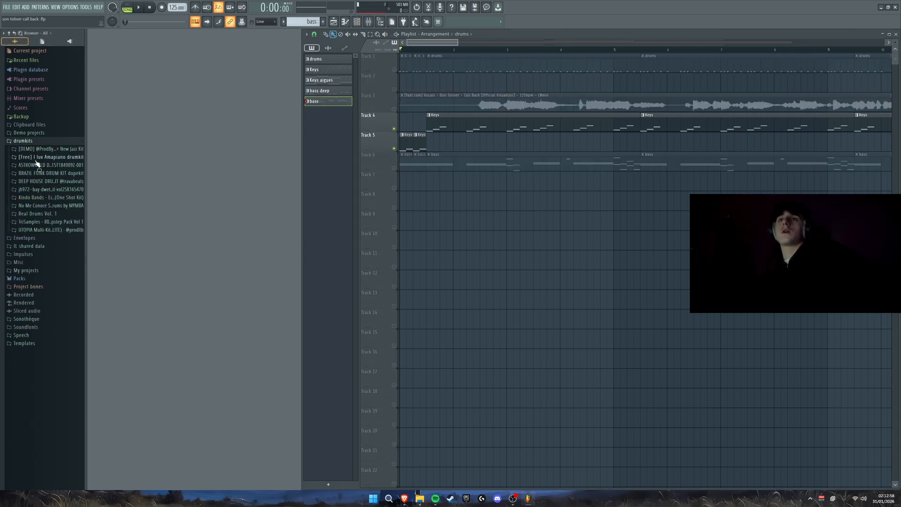
{"action": "left_click", "coordinate": [49, 198]}
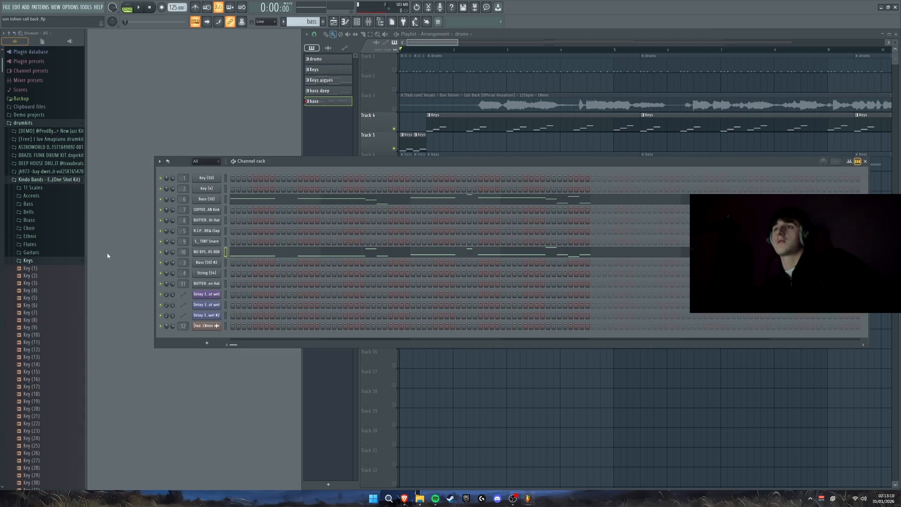
{"action": "scroll", "coordinate": [50, 185], "scroll_direction": "down", "scroll_amount": 4}
{"action": "left_click_drag", "start_coordinate": [47, 203], "coordinate": [236, 231]}
{"action": "scroll", "coordinate": [55, 213], "scroll_direction": "down", "scroll_amount": 10}
{"action": "scroll", "coordinate": [47, 154], "scroll_direction": "up", "scroll_amount": 14}
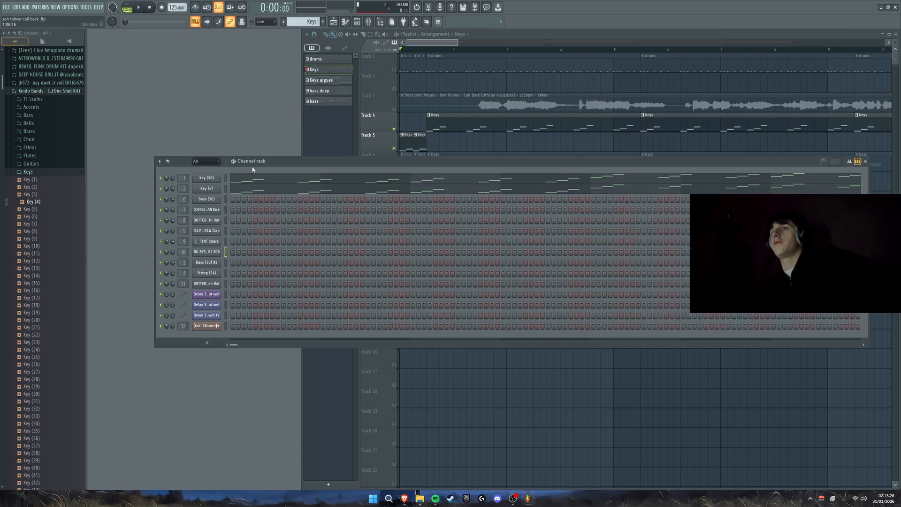
Audition the Keys pattern in pattern mode and unmute all playlist tracks
{"action": "left_click", "coordinate": [126, 5]}
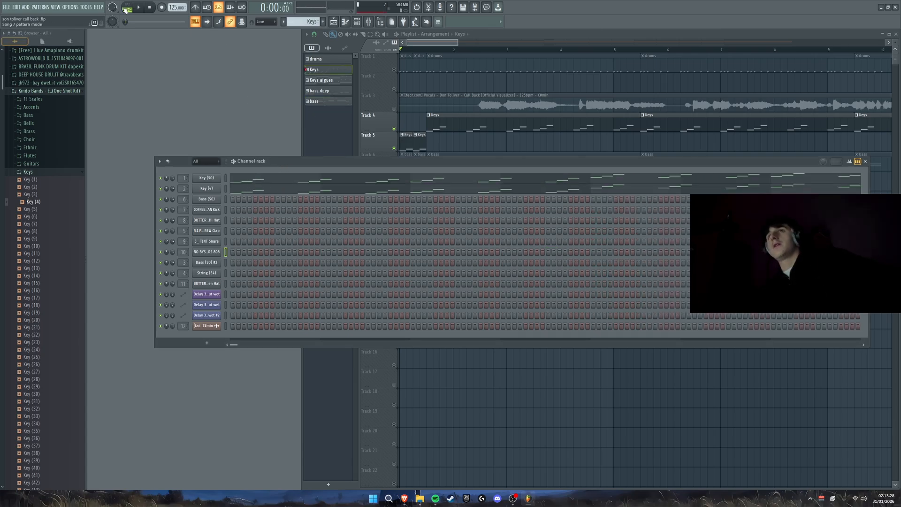
{"action": "key", "text": "space"}
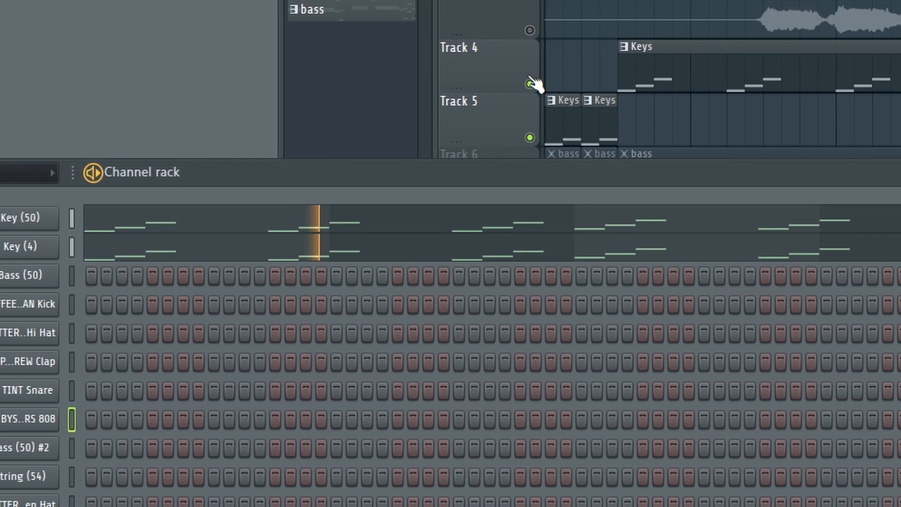
{"action": "right_click", "coordinate": [530, 84]}
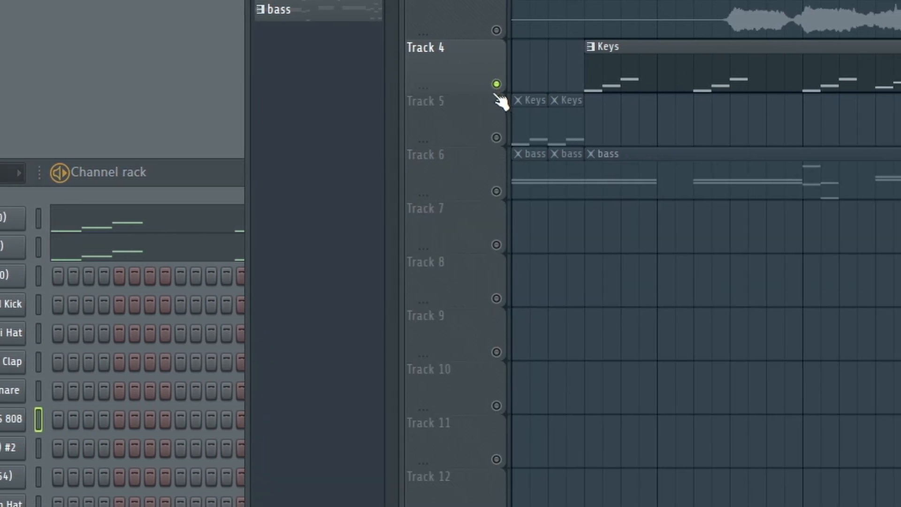
{"action": "right_click", "coordinate": [397, 85]}
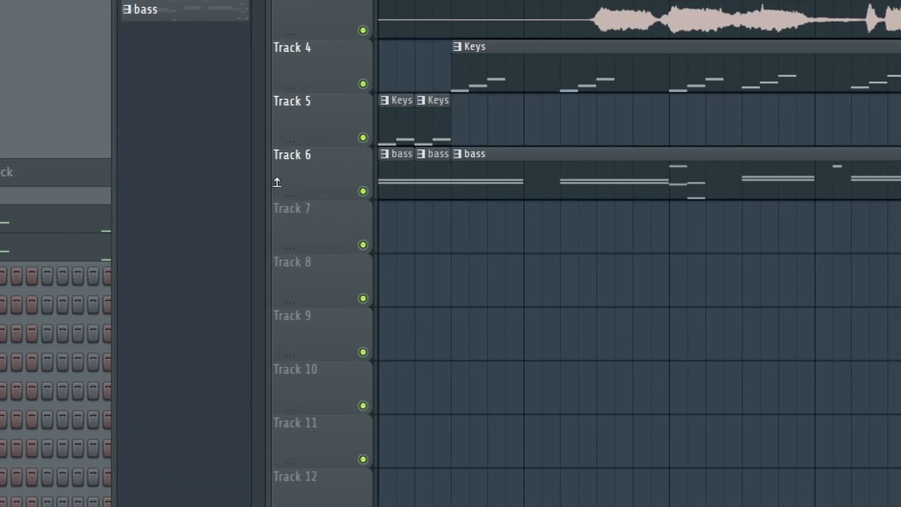
{"action": "left_click", "coordinate": [94, 189]}
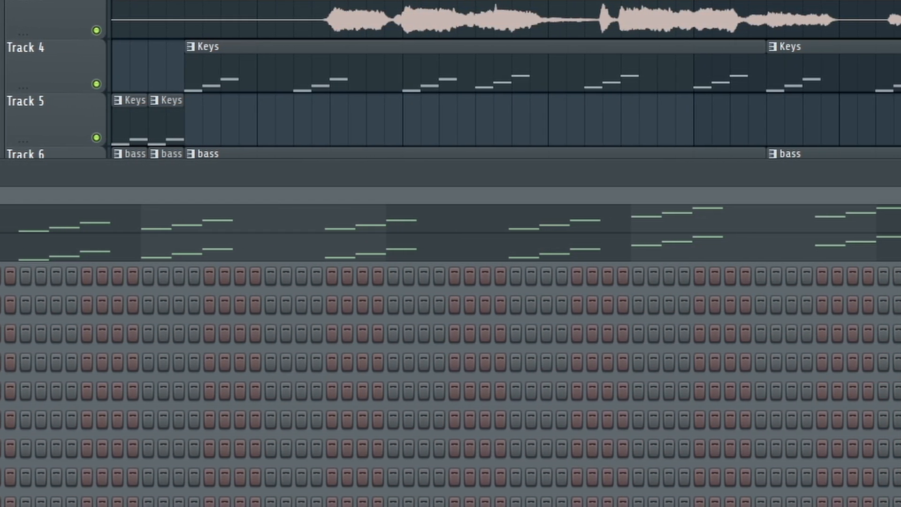
Open the mixer and inspect the effects in the first two slots of Insert 1
{"action": "left_click", "coordinate": [368, 22]}
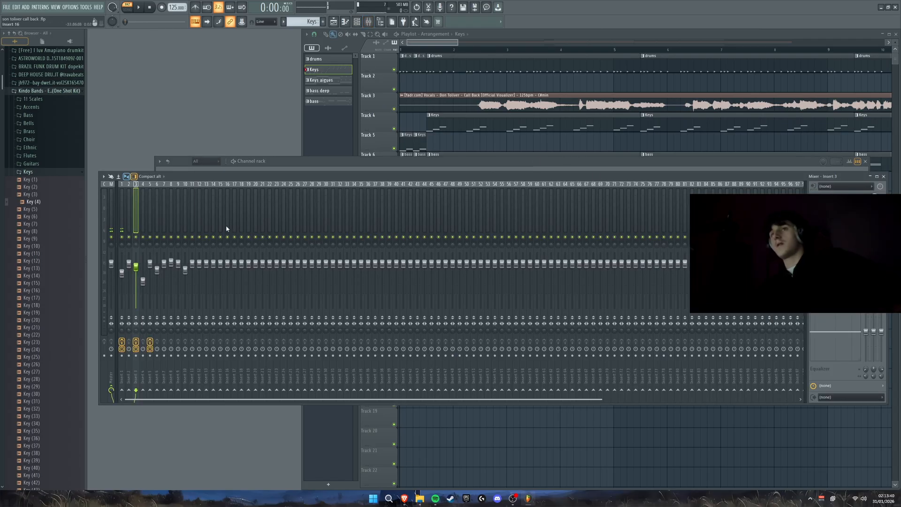
{"action": "key", "text": "Left"}
{"action": "key", "text": "Left"}
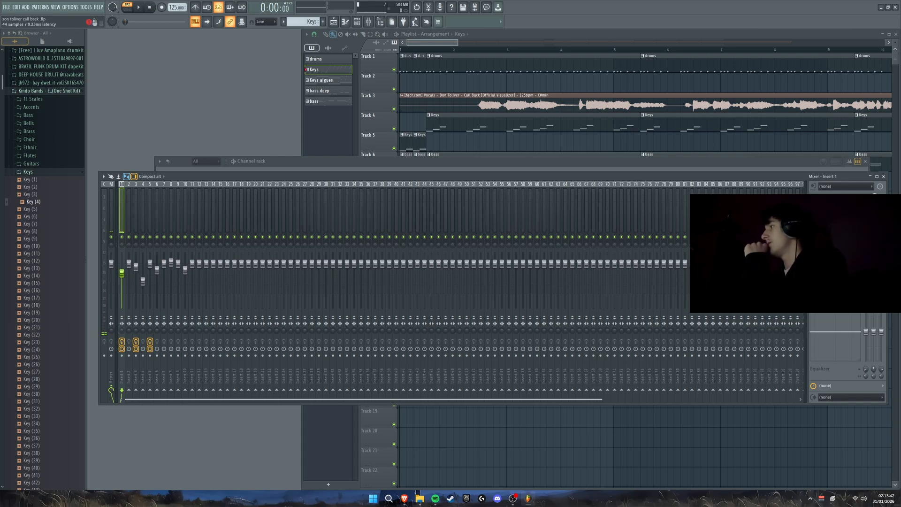
{"action": "left_click", "coordinate": [840, 198]}
{"action": "left_click", "coordinate": [372, 102]}
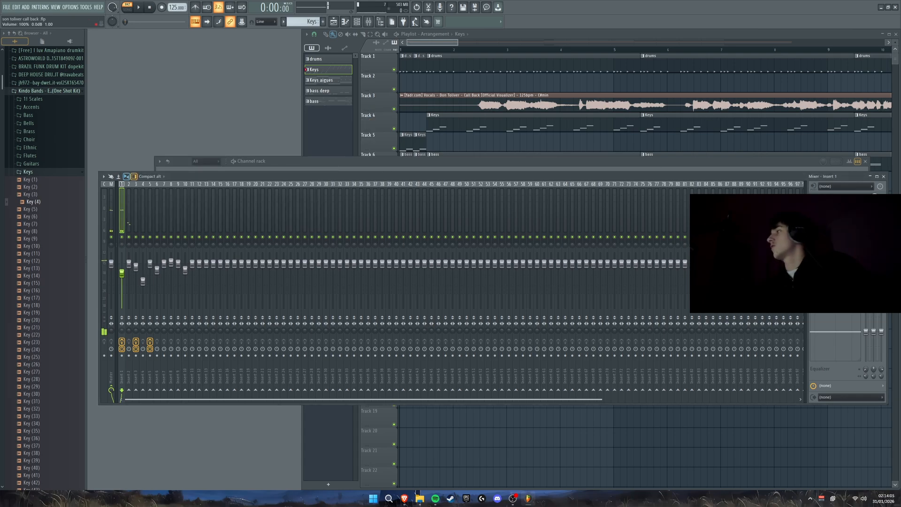
{"action": "left_click", "coordinate": [841, 210]}
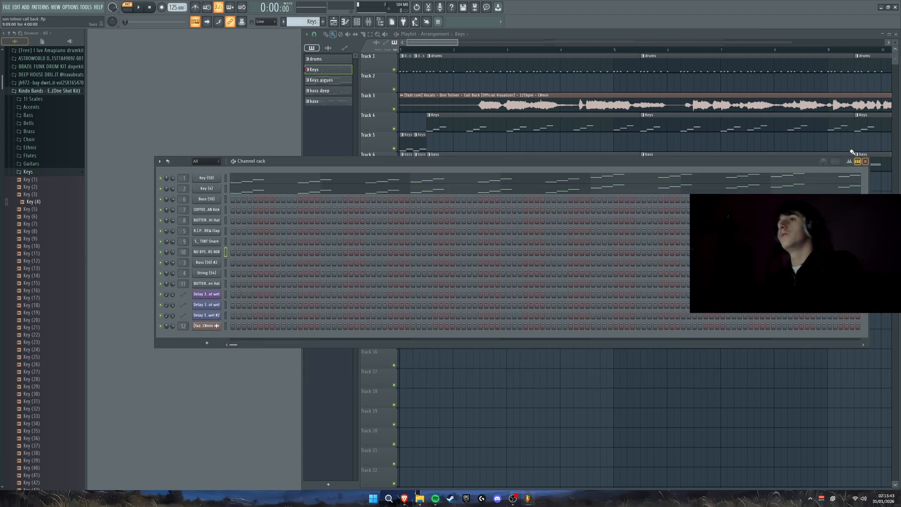
Select the Keys aigues pattern, inspect its String (54) sampler channel, and play the pattern
{"action": "left_click", "coordinate": [339, 82]}
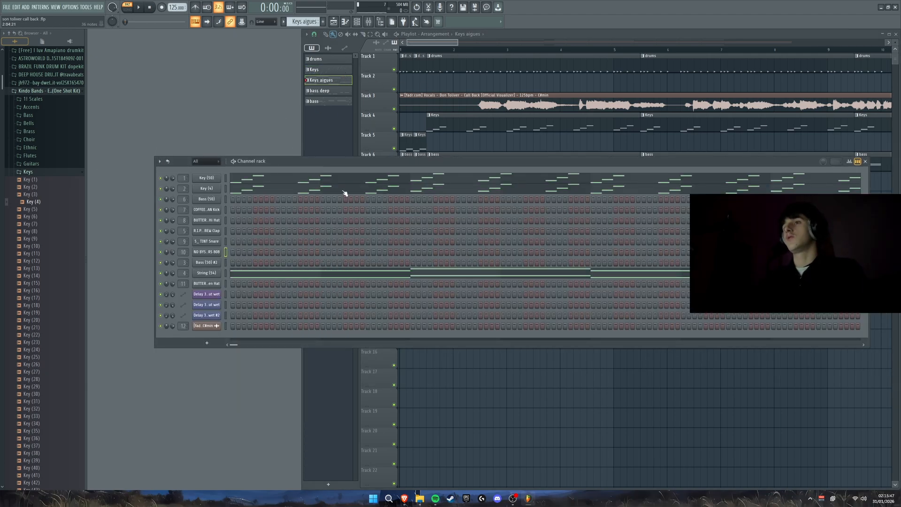
{"action": "left_click", "coordinate": [207, 273]}
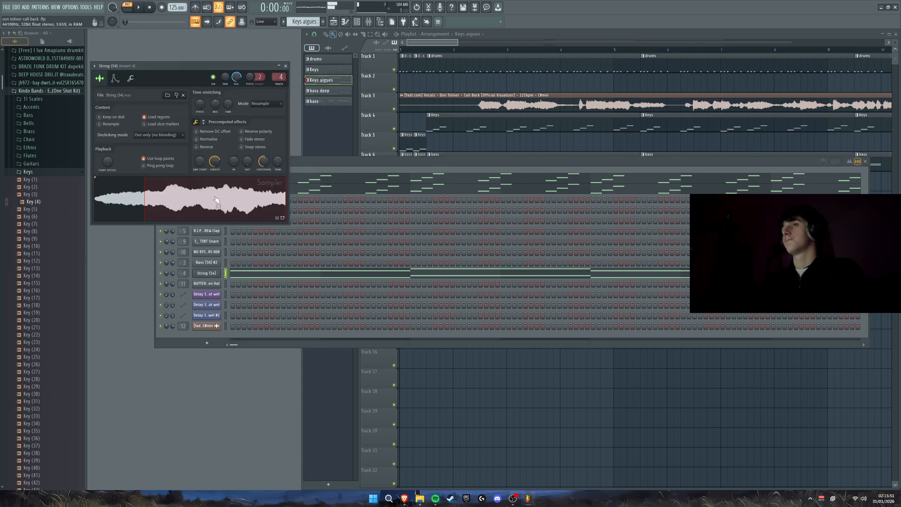
{"action": "left_click", "coordinate": [14, 172]}
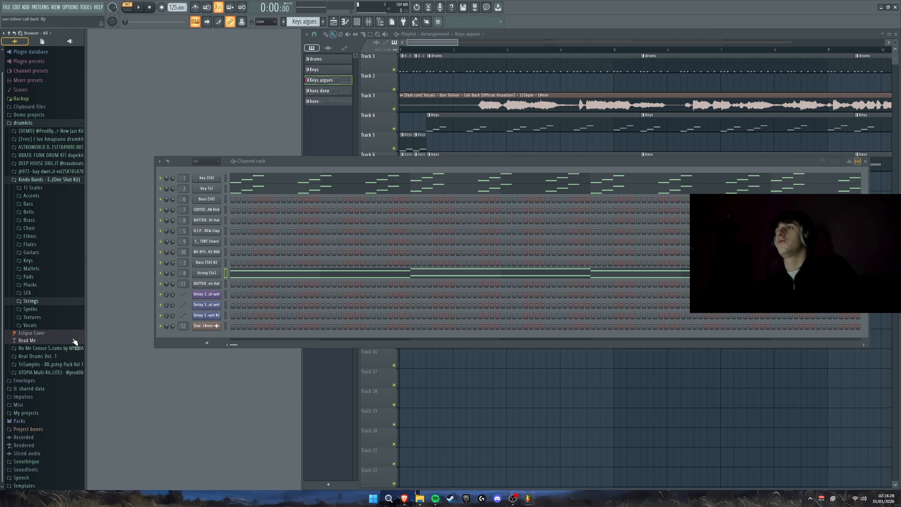
{"action": "key", "text": "space"}
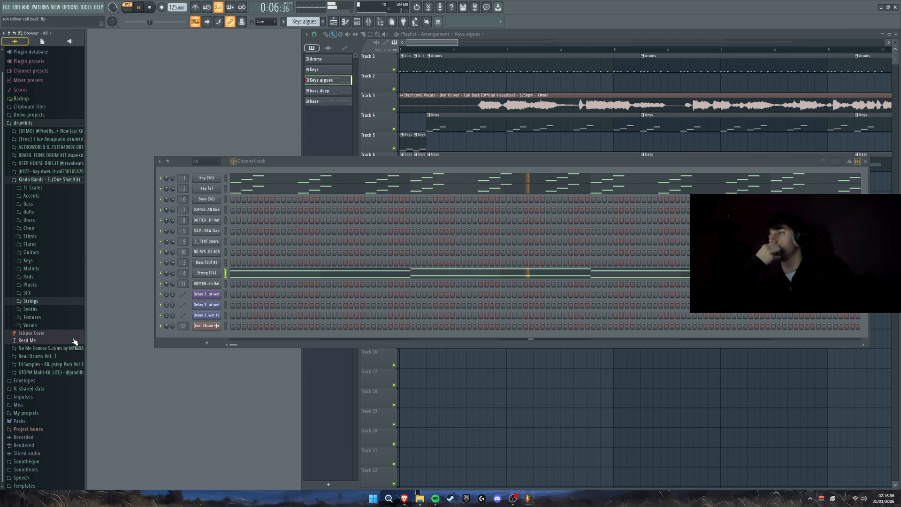
{"action": "key", "text": "space"}
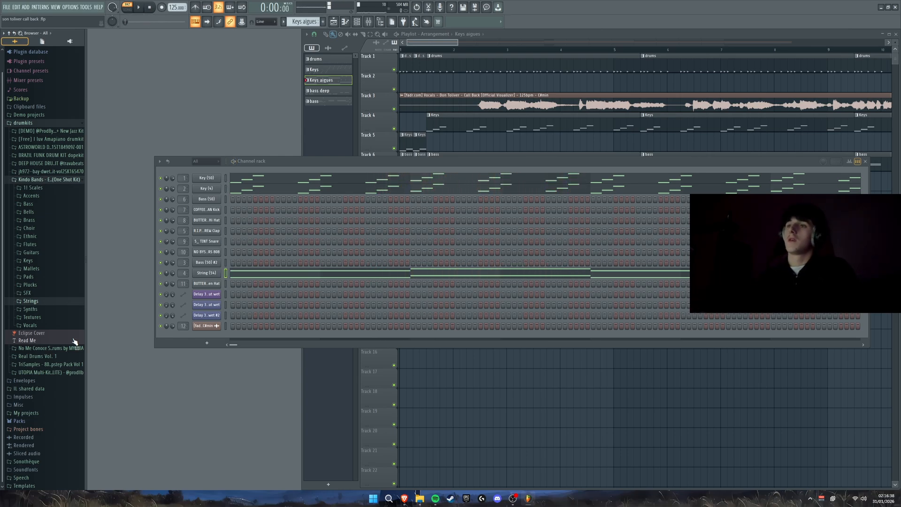
Select the bass pattern and view the Bass (50) notes in the piano roll
{"action": "left_click", "coordinate": [867, 162]}
{"action": "left_click", "coordinate": [329, 101]}
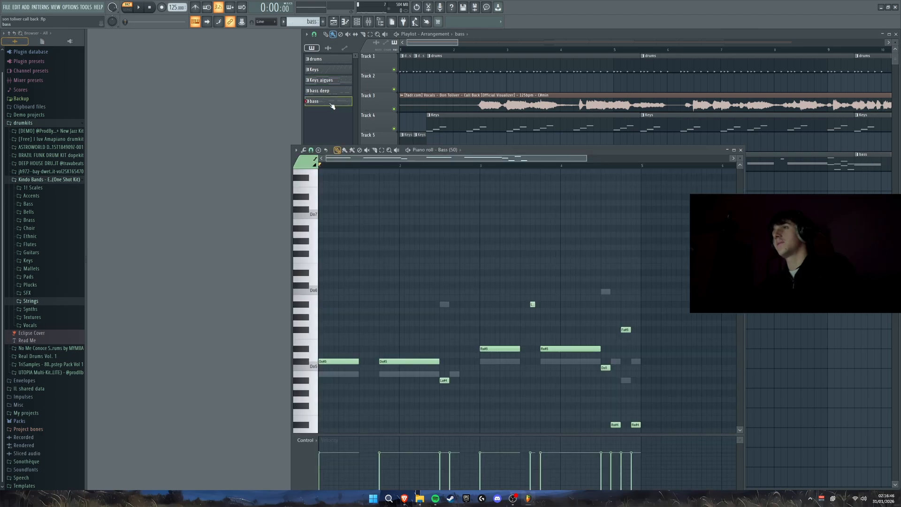
{"action": "left_click", "coordinate": [740, 150]}
{"action": "left_click", "coordinate": [345, 22]}
{"action": "left_click", "coordinate": [345, 22]}
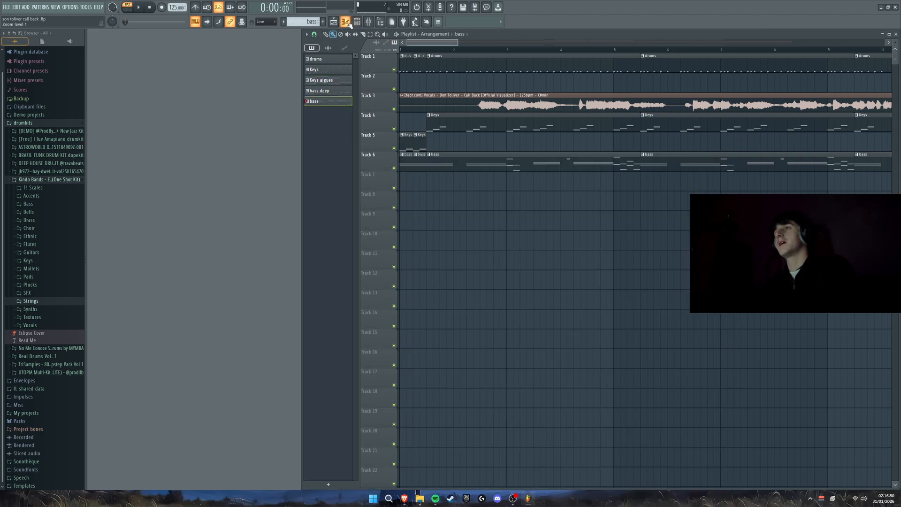
Show the channel rack and inspect the Bass (50) sampler's precomputed effects, including the boost setting
{"action": "left_click", "coordinate": [357, 22]}
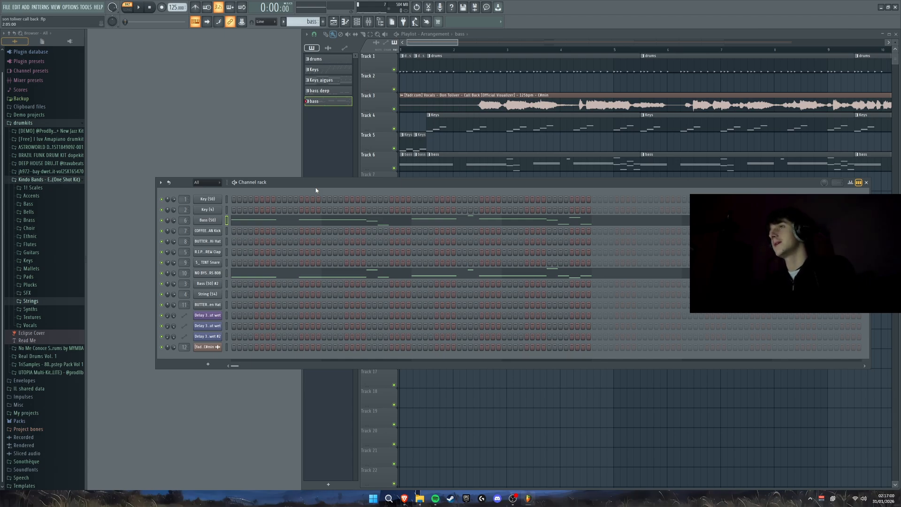
{"action": "left_click", "coordinate": [208, 220]}
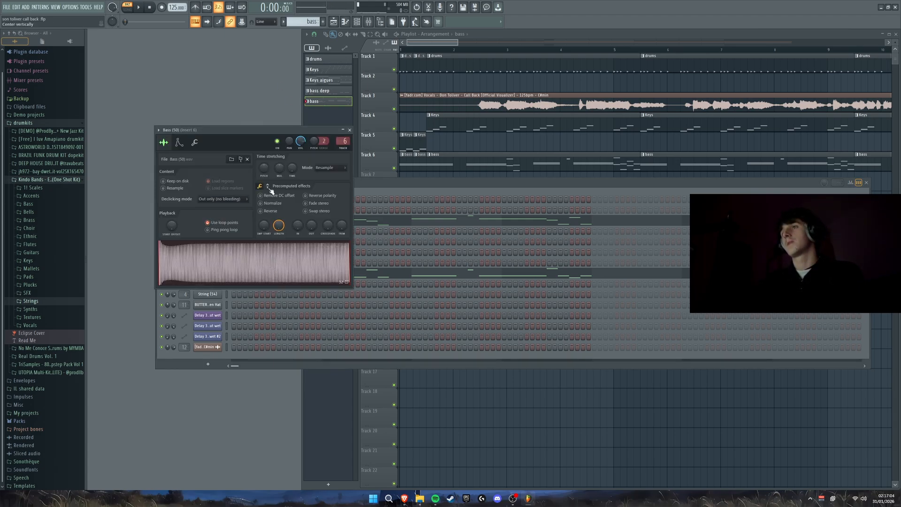
{"action": "left_click", "coordinate": [268, 186]}
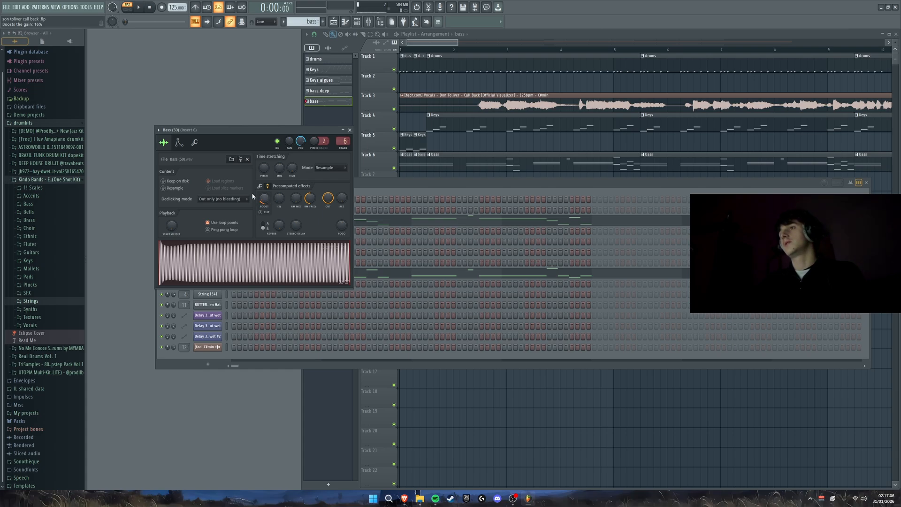
{"action": "left_click", "coordinate": [260, 186]}
Inspect the sampler settings of the NO BYSTANDERS 808 channel and close them
{"action": "left_click", "coordinate": [217, 273]}
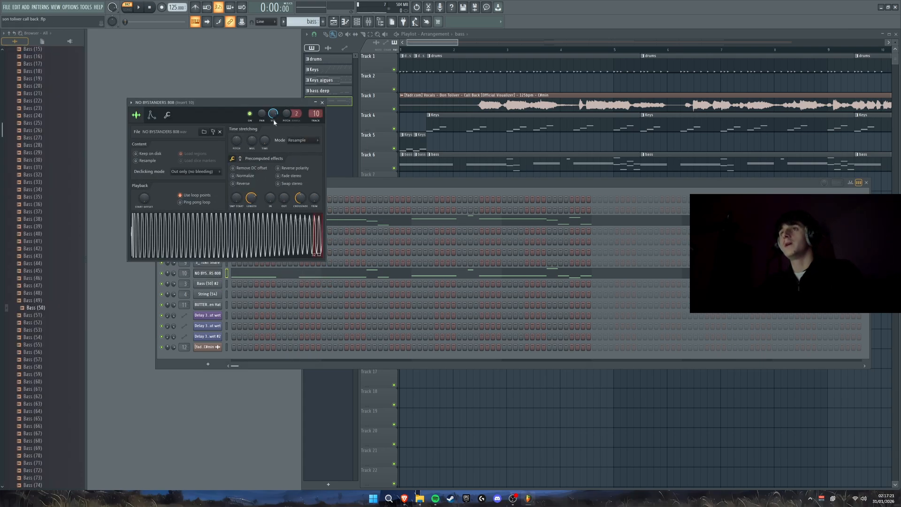
{"action": "left_click_drag", "start_coordinate": [172, 106], "coordinate": [196, 117]}
{"action": "left_click", "coordinate": [345, 113]}
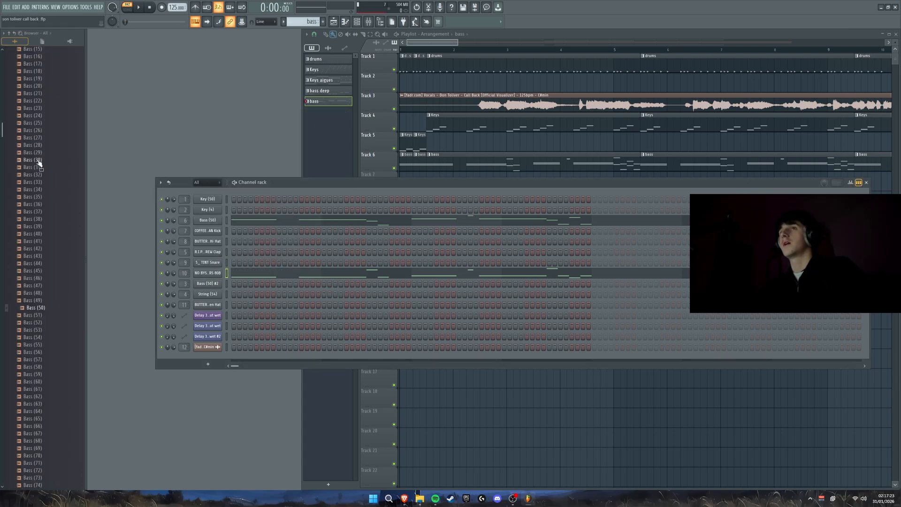
Collapse the Kindo Bands kit and look inside the ASTROWORLD Drum Kit folder in drumkits
{"action": "scroll", "coordinate": [37, 160], "scroll_direction": "up", "scroll_amount": 5}
{"action": "left_click", "coordinate": [40, 160]}
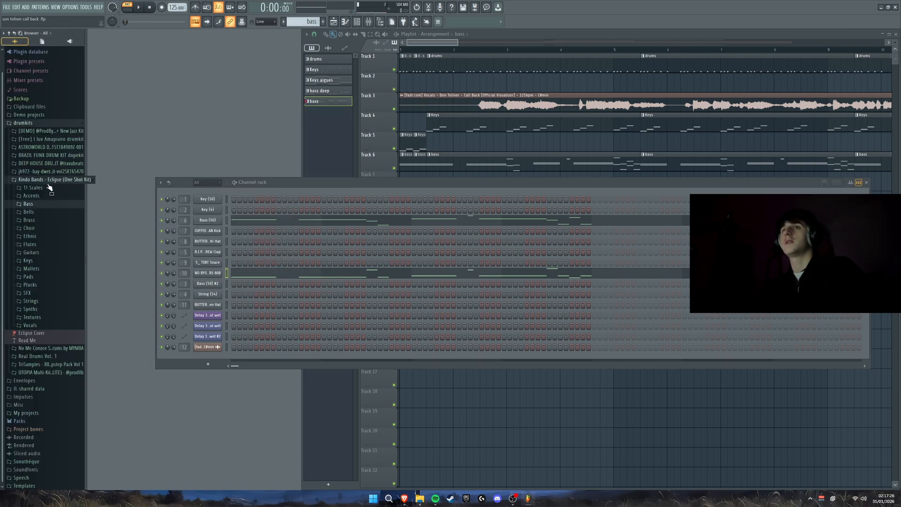
{"action": "left_click", "coordinate": [49, 179]}
{"action": "left_click", "coordinate": [51, 166]}
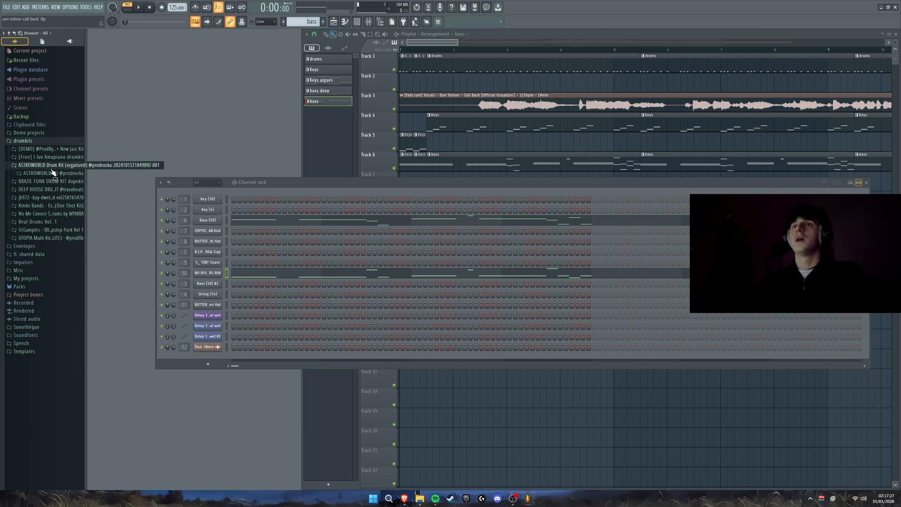
{"action": "left_click", "coordinate": [51, 173]}
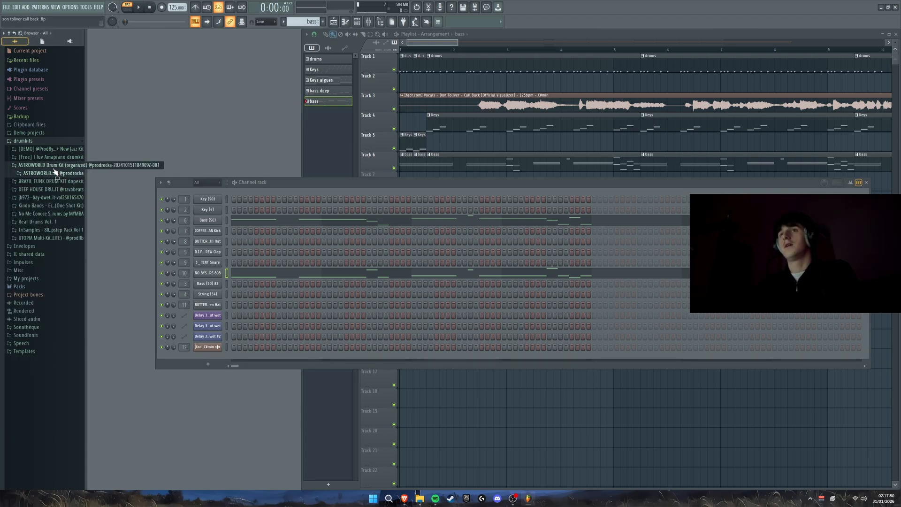
{"action": "left_click", "coordinate": [55, 166]}
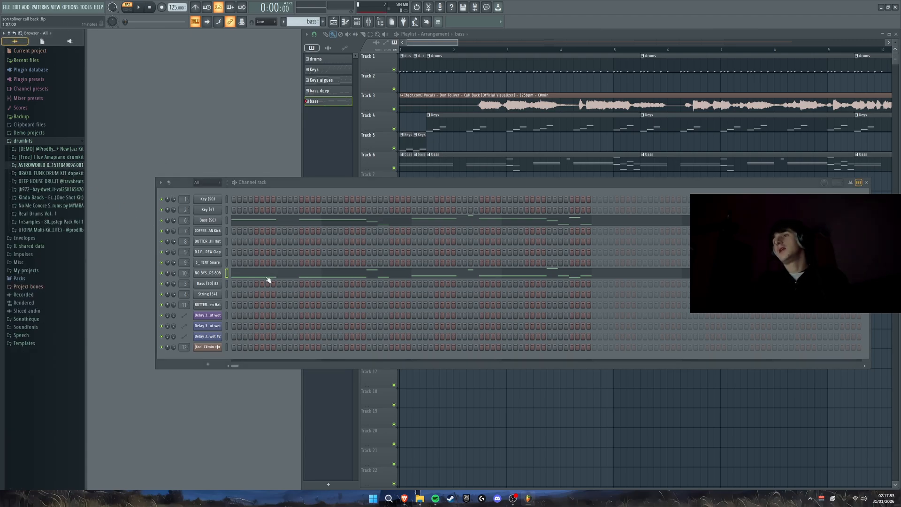
Play back the bass pattern, stop it, and switch to the bass deep pattern
{"action": "key", "text": "space"}
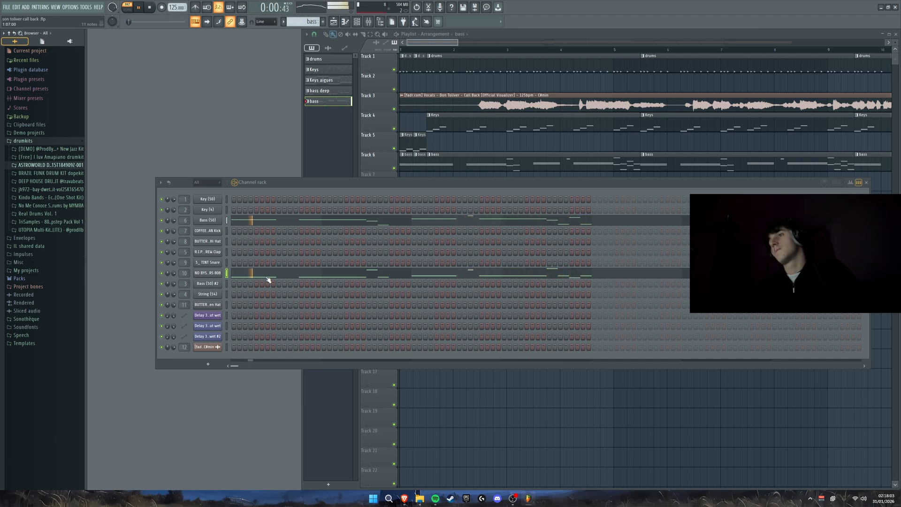
{"action": "key", "text": "space"}
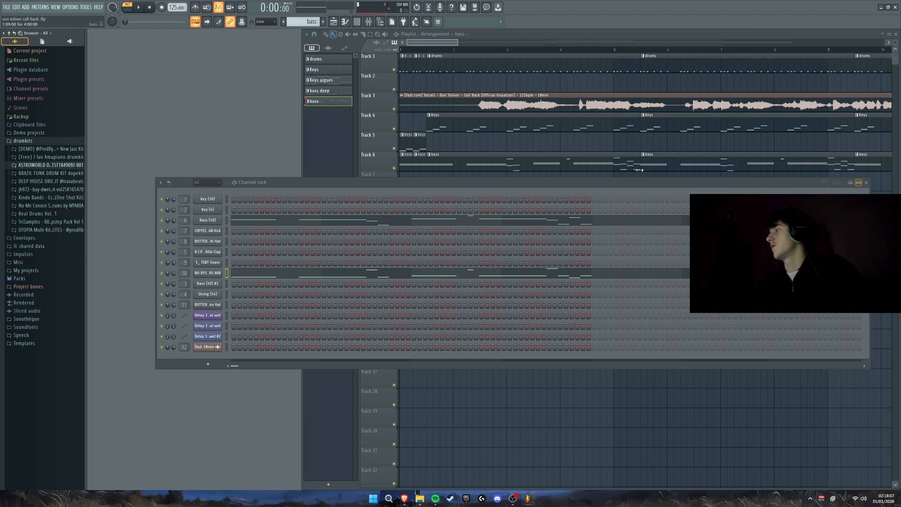
{"action": "left_click", "coordinate": [322, 91]}
{"action": "left_click", "coordinate": [282, 182]}
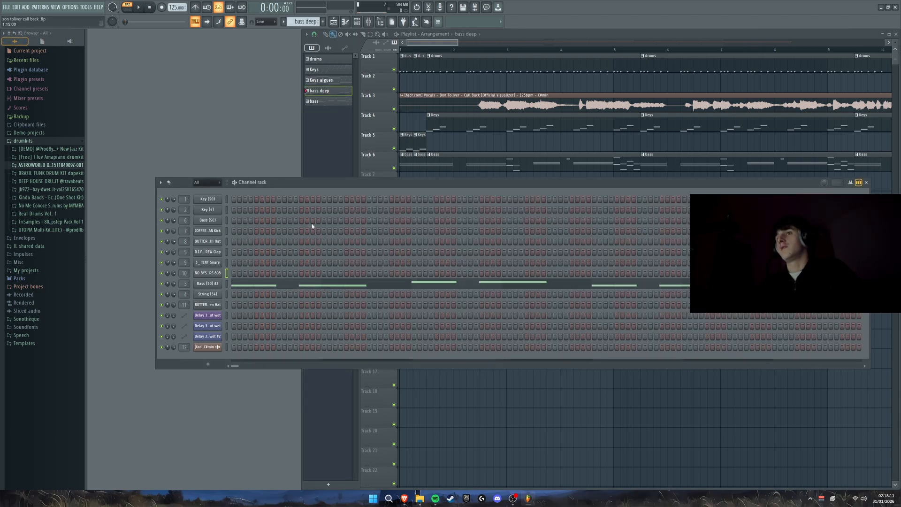
Inspect the sampler settings and preview the waveform of the Bass (50) #2 channel, and close them
{"action": "left_click", "coordinate": [214, 284]}
{"action": "left_click", "coordinate": [287, 262]}
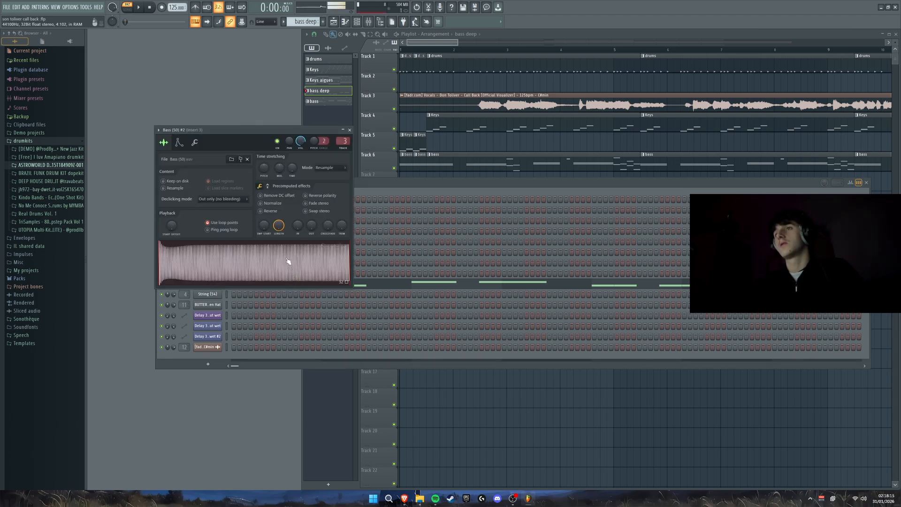
{"action": "left_click", "coordinate": [350, 130]}
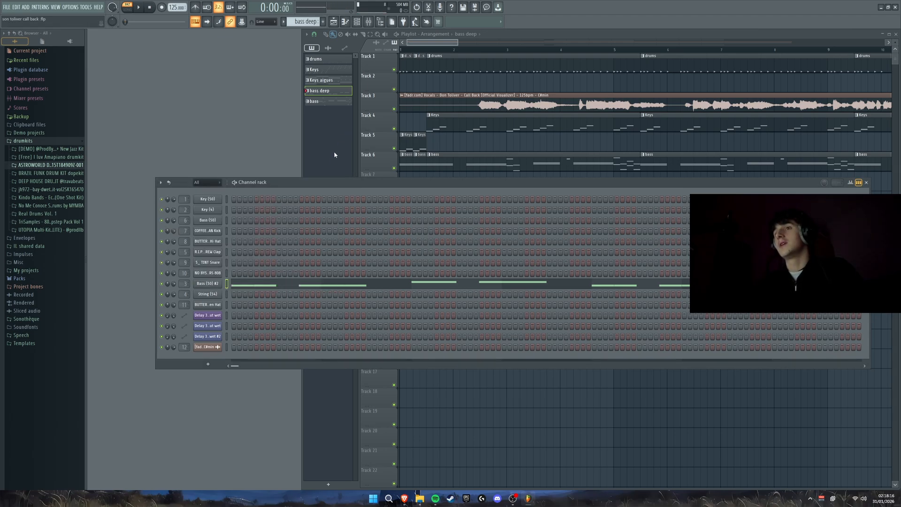
Show the mixer and inspect the Softube Saturation Knob in the first effect slot of Insert 3
{"action": "left_click", "coordinate": [368, 21]}
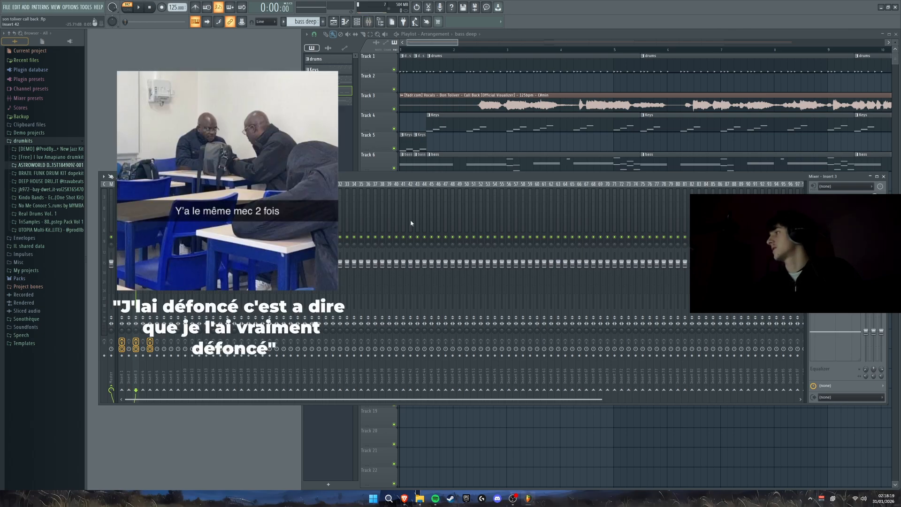
{"action": "scroll", "coordinate": [412, 223], "scroll_direction": "down", "scroll_amount": 1}
{"action": "scroll", "coordinate": [412, 224], "scroll_direction": "up", "scroll_amount": 1}
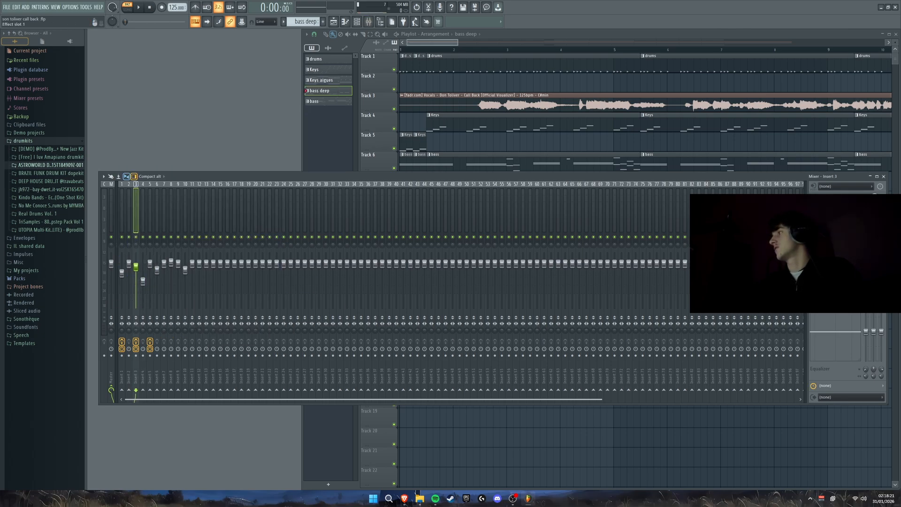
{"action": "left_click", "coordinate": [841, 199]}
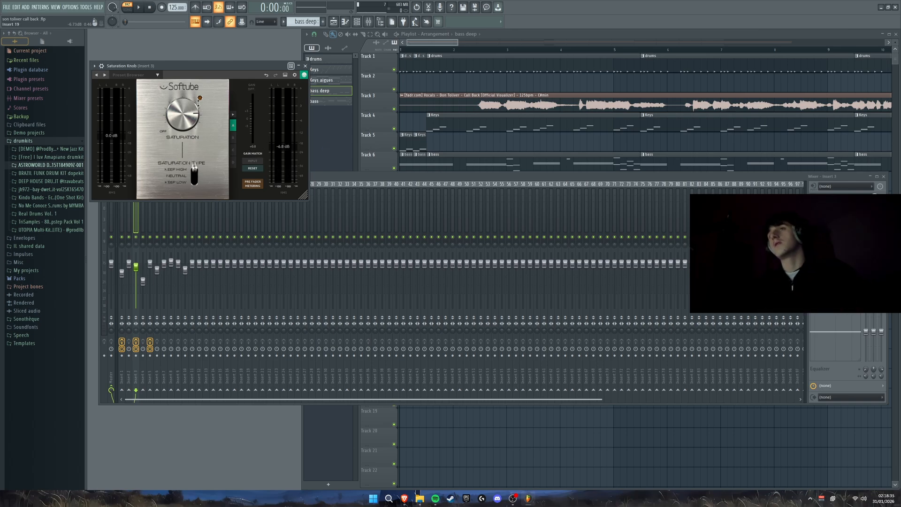
{"action": "mouse_move", "coordinate": [181, 104]}
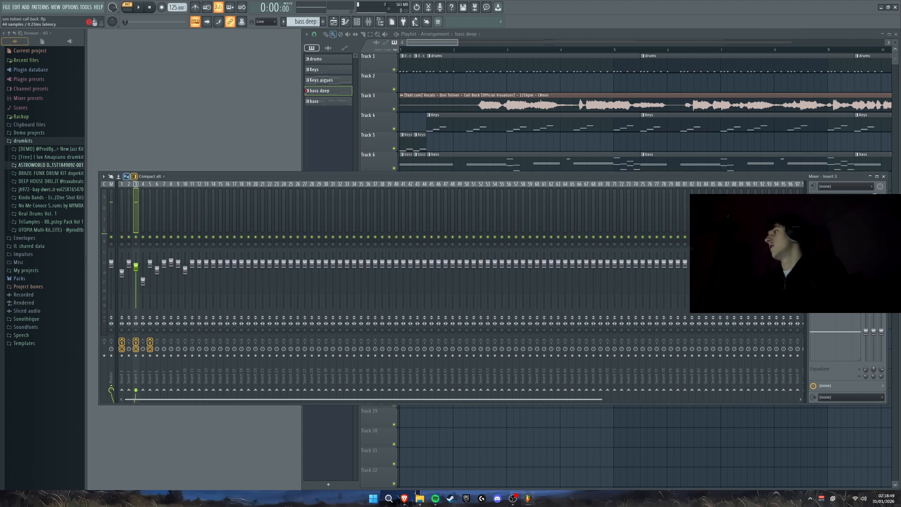
{"action": "left_click", "coordinate": [842, 199]}
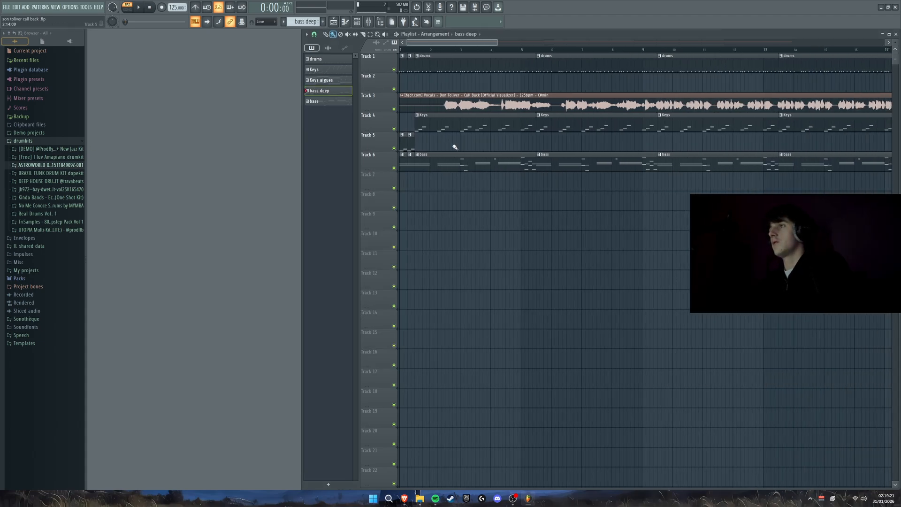
Inspect the drums pattern's COFFEE BEAN Kick sampler and preview its sample in the ASTROWORLD kit's Kicks folder
{"action": "key", "text": "F6"}
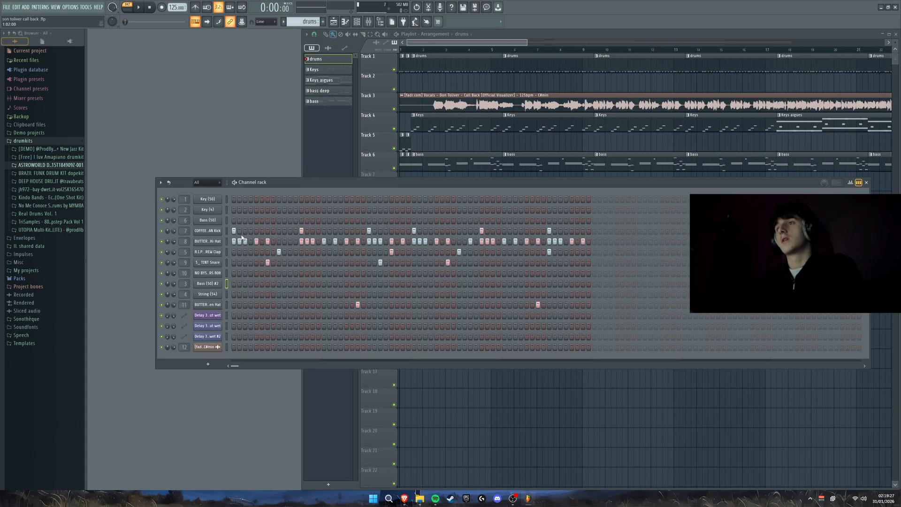
{"action": "left_click", "coordinate": [208, 230]}
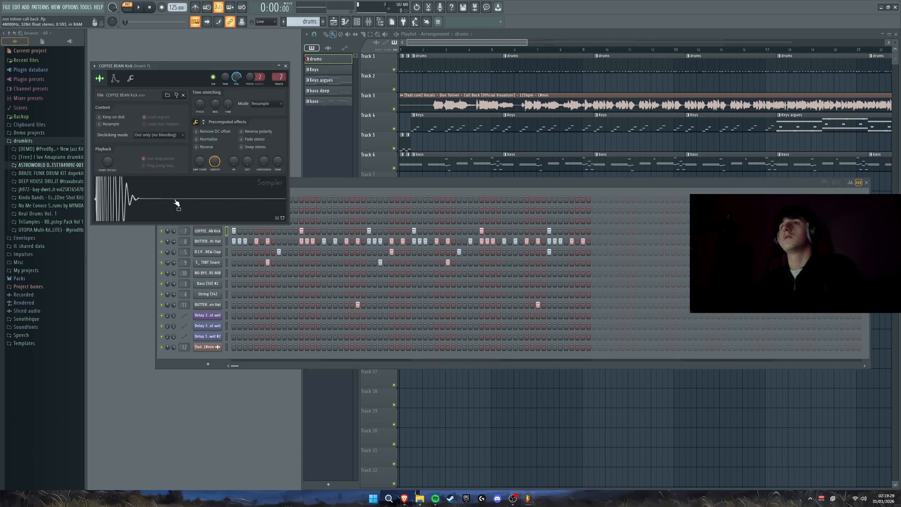
{"action": "left_click", "coordinate": [40, 167]}
{"action": "left_click", "coordinate": [41, 173]}
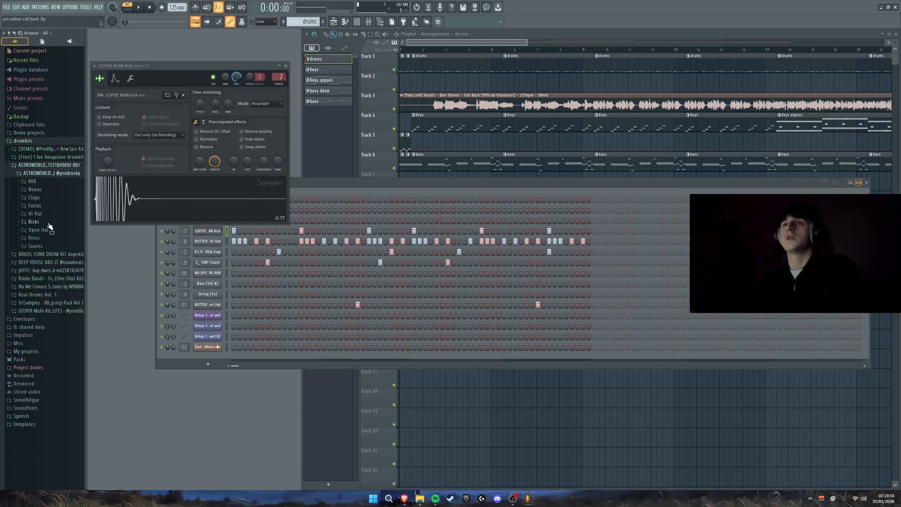
{"action": "left_click", "coordinate": [49, 224]}
{"action": "left_click", "coordinate": [59, 263]}
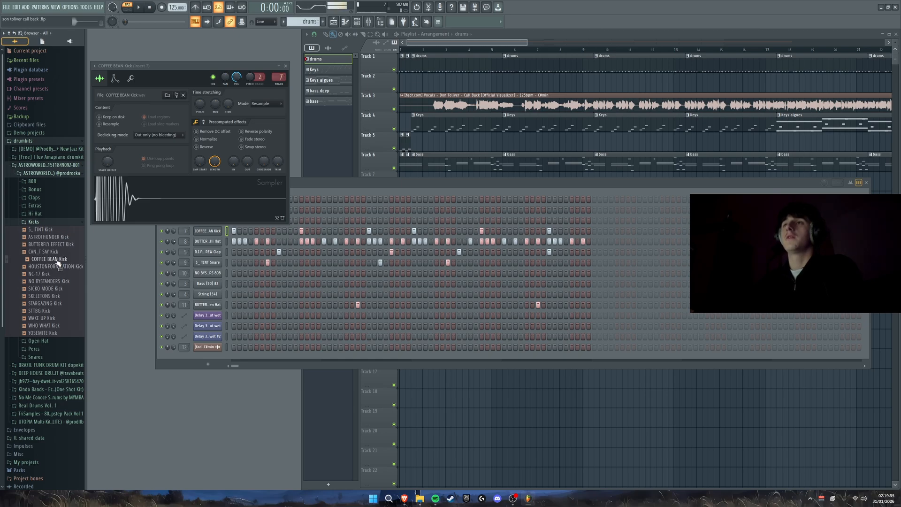
Audition the drums pattern with only the COFFEE BEAN Kick, and again with the kick muted and the other drums enabled
{"action": "key", "text": "space"}
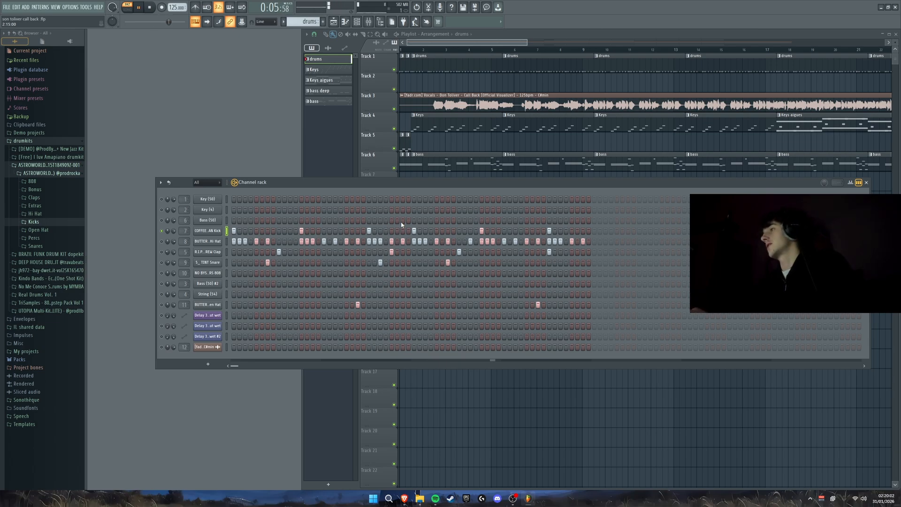
{"action": "key", "text": "space"}
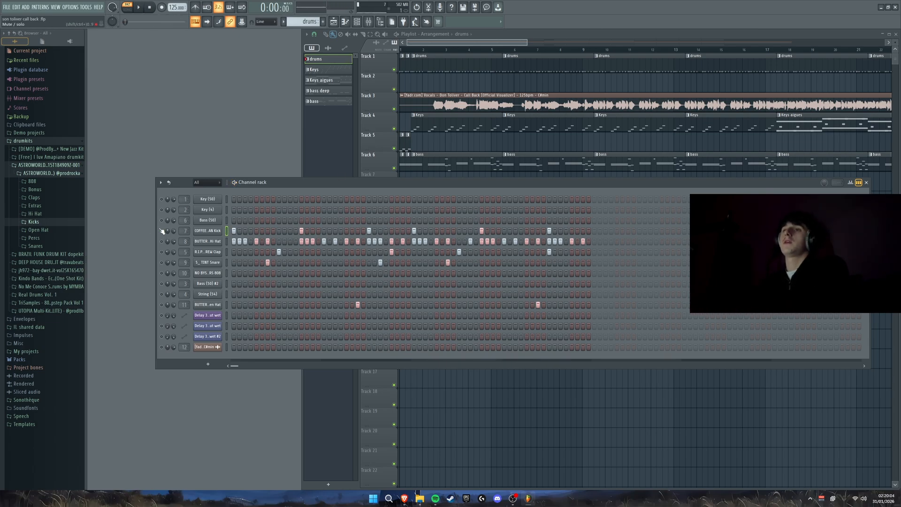
{"action": "left_click", "coordinate": [161, 231], "text": "ctrl"}
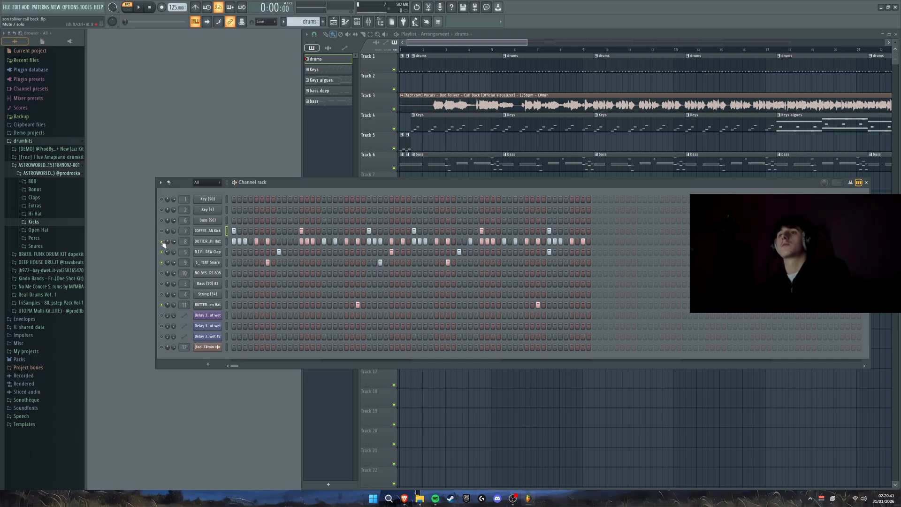
{"action": "key", "text": "space"}
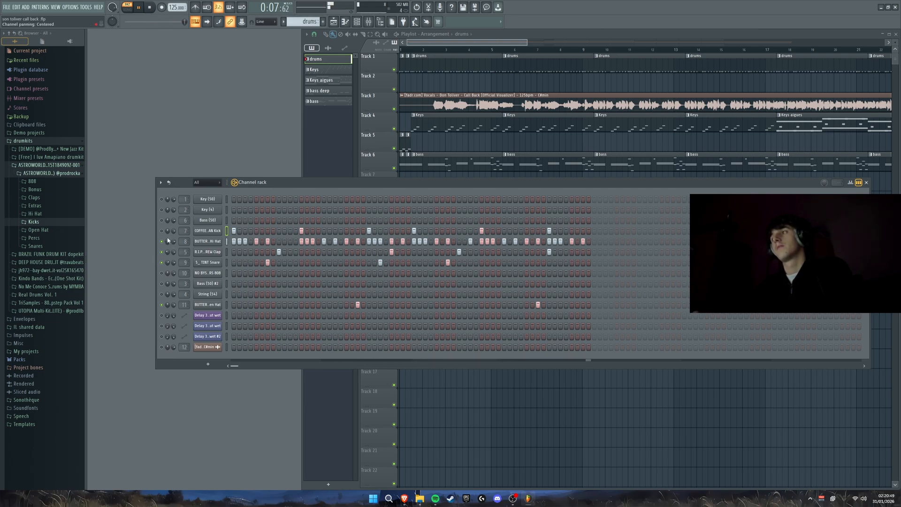
{"action": "key", "text": "space"}
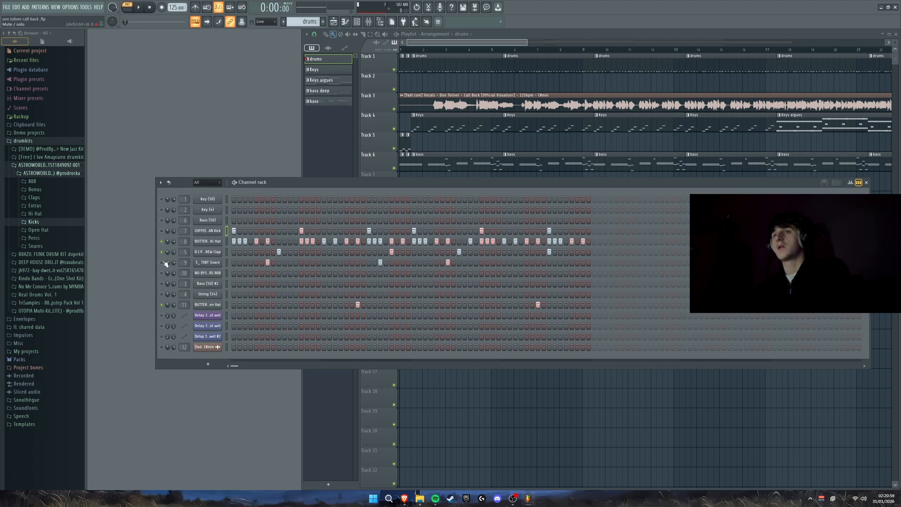
Close the channel rack and switch playback from pattern to song mode
{"action": "left_click", "coordinate": [867, 182]}
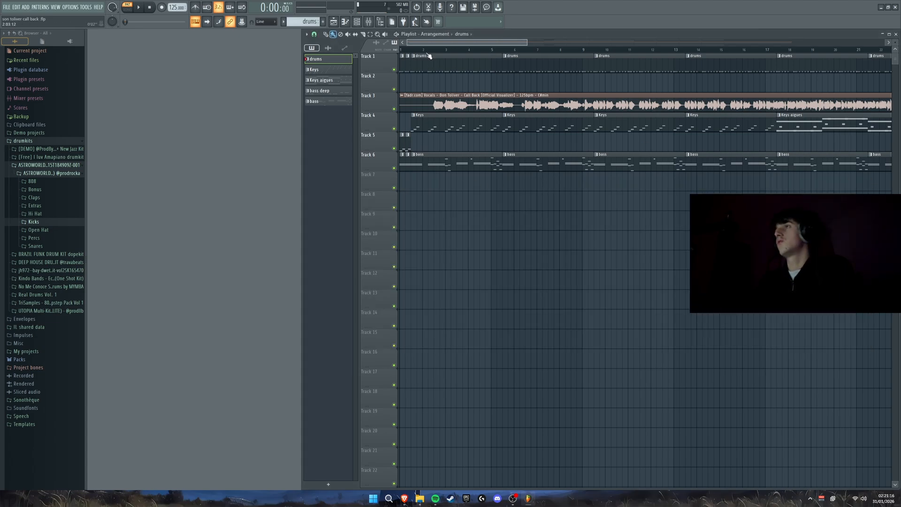
{"action": "key", "text": "l"}
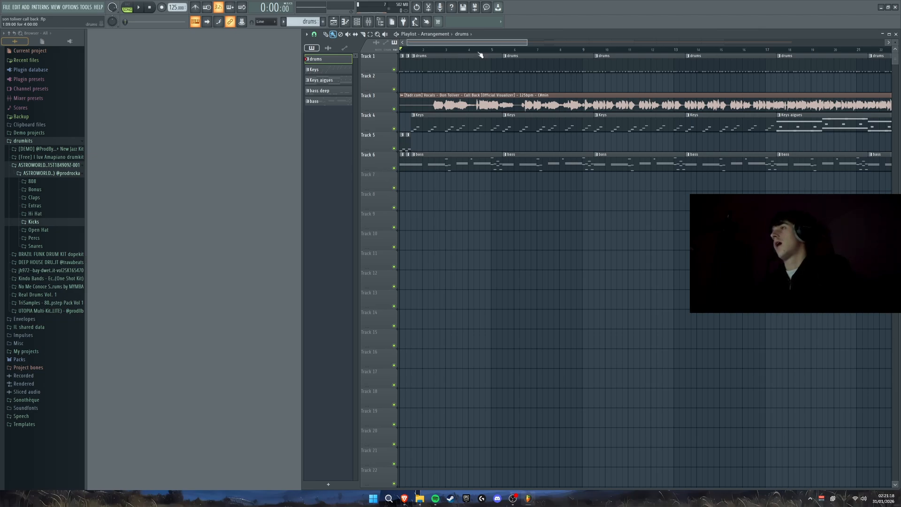